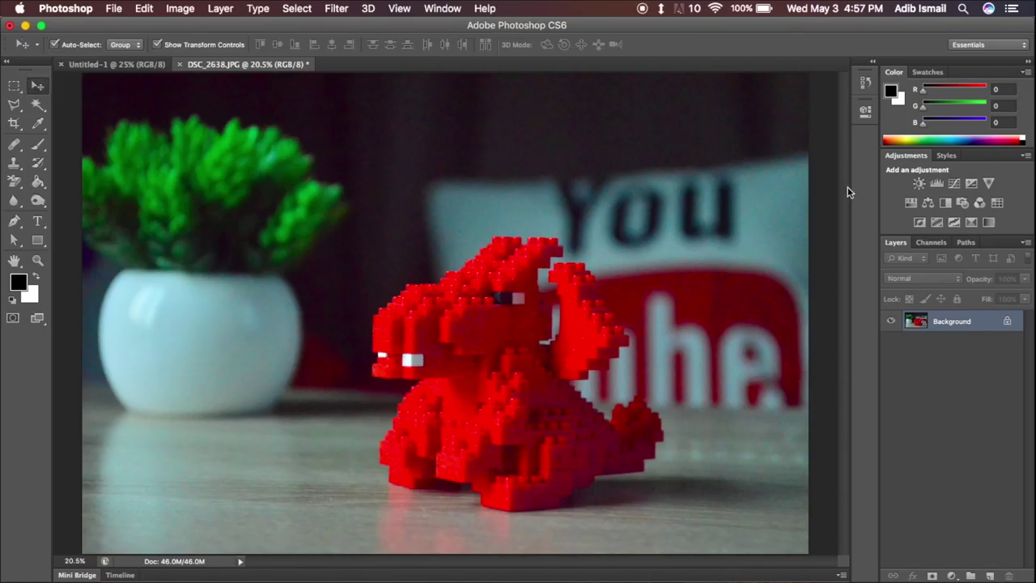
- Zoom in on the dragon's head to inspect the noise, then fit the photo on screen
click(37, 260)
click(553, 379)
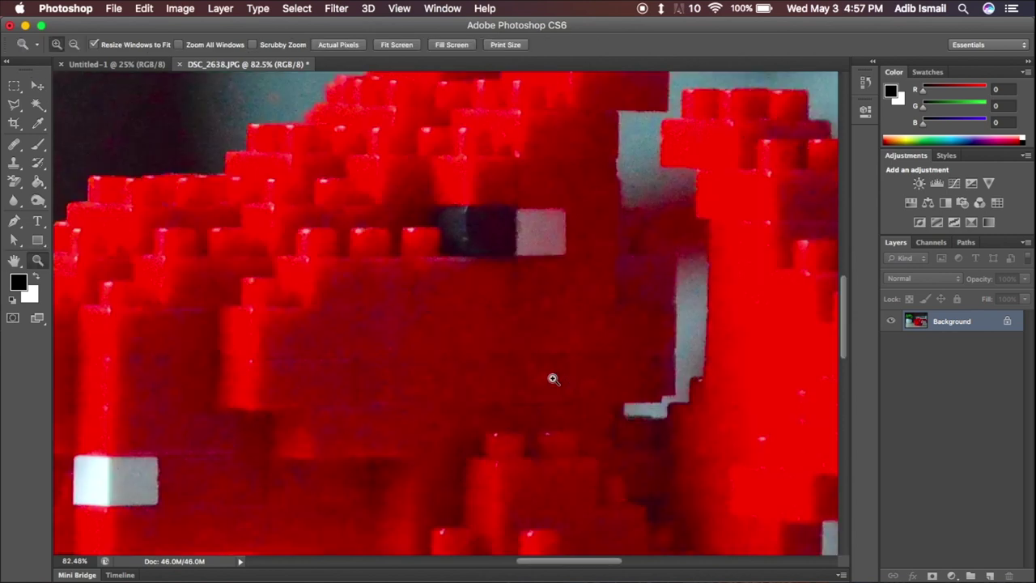
key(super+0)
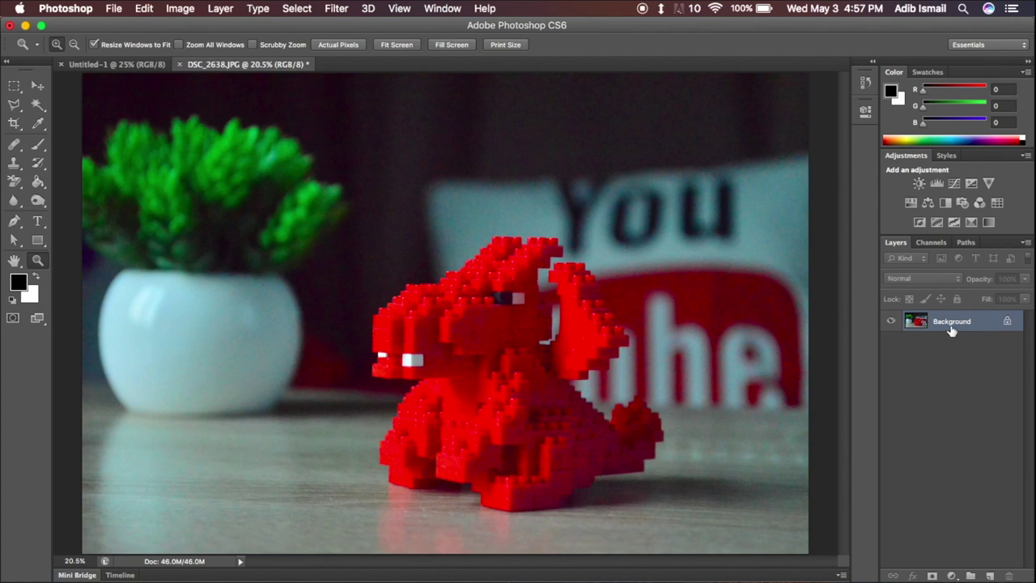
- Duplicate the Background layer onto a new Layer 1 with Cmd+J
drag(953, 330, 992, 575)
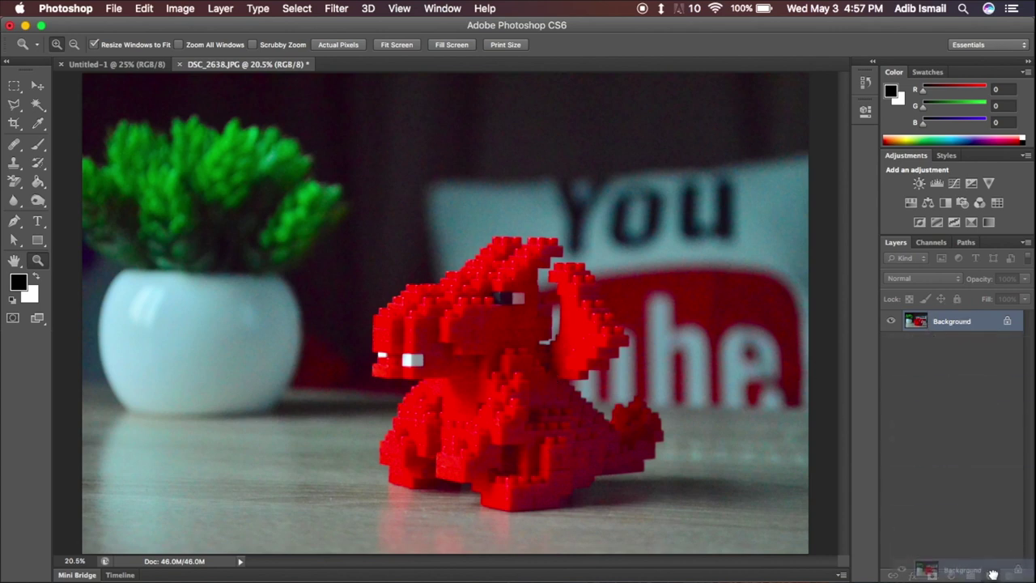
key(super+z)
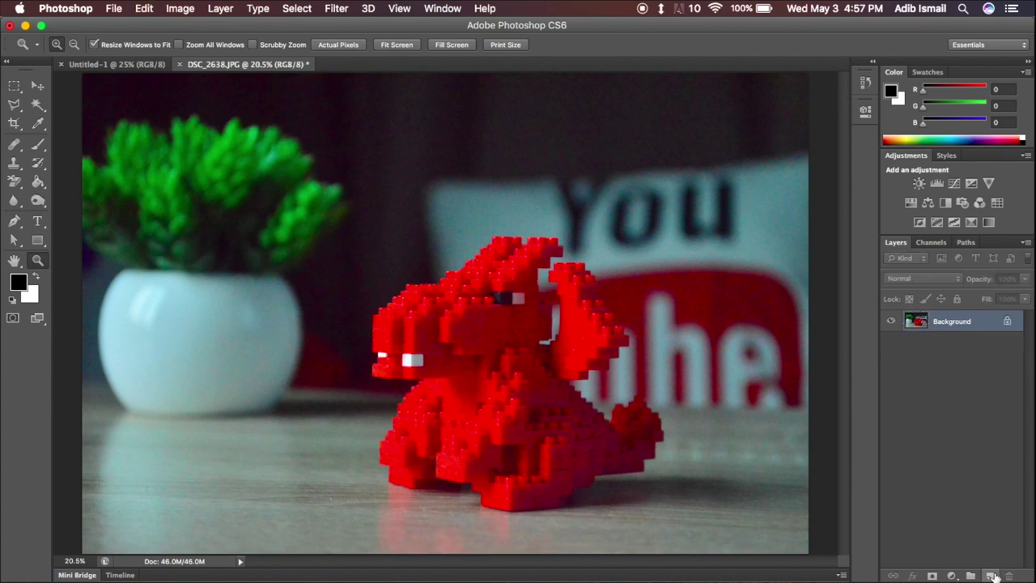
key(super+j)
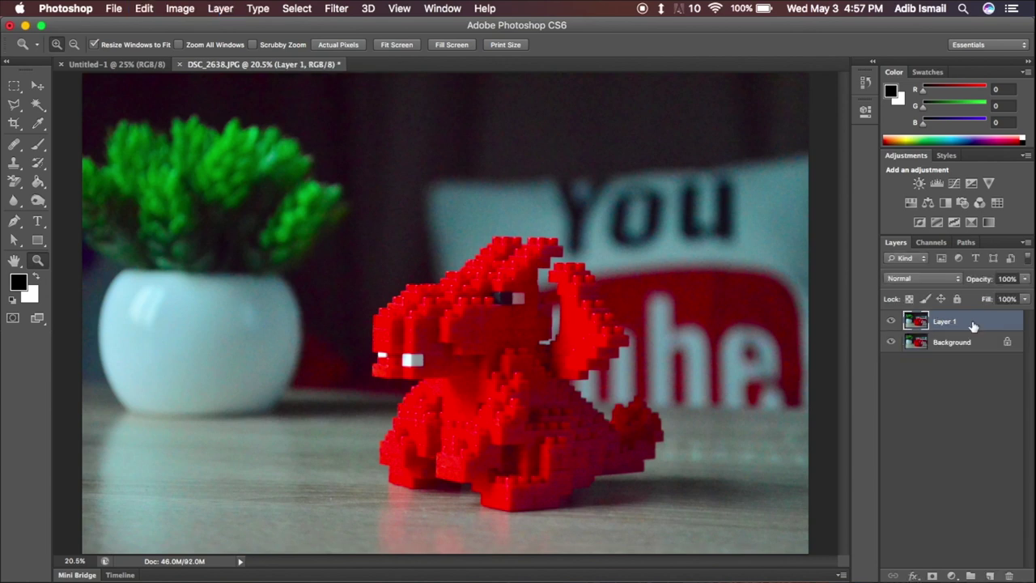
click(336, 8)
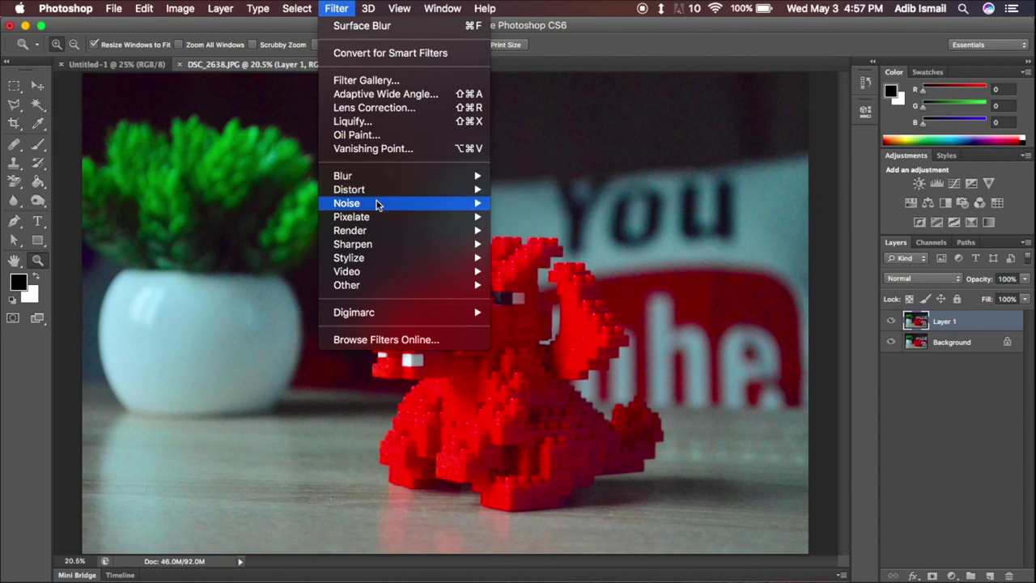
- In Reduce Noise, set Strength 10, Preserve Details 0, Reduce Color Noise 54%, Sharpen Details 10%
mouse_move(346, 203)
click(534, 257)
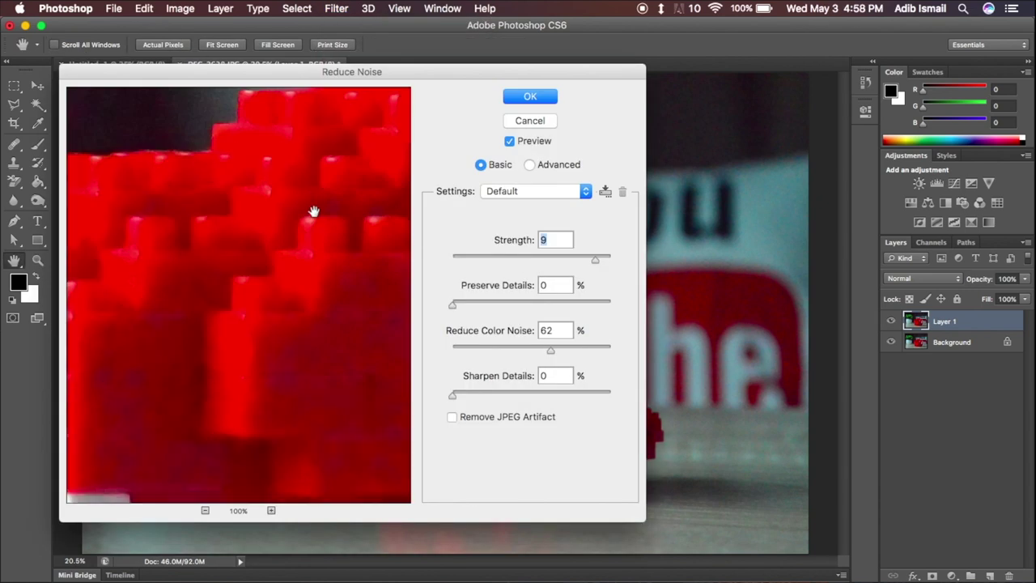
drag(595, 259, 450, 259)
drag(550, 350, 416, 347)
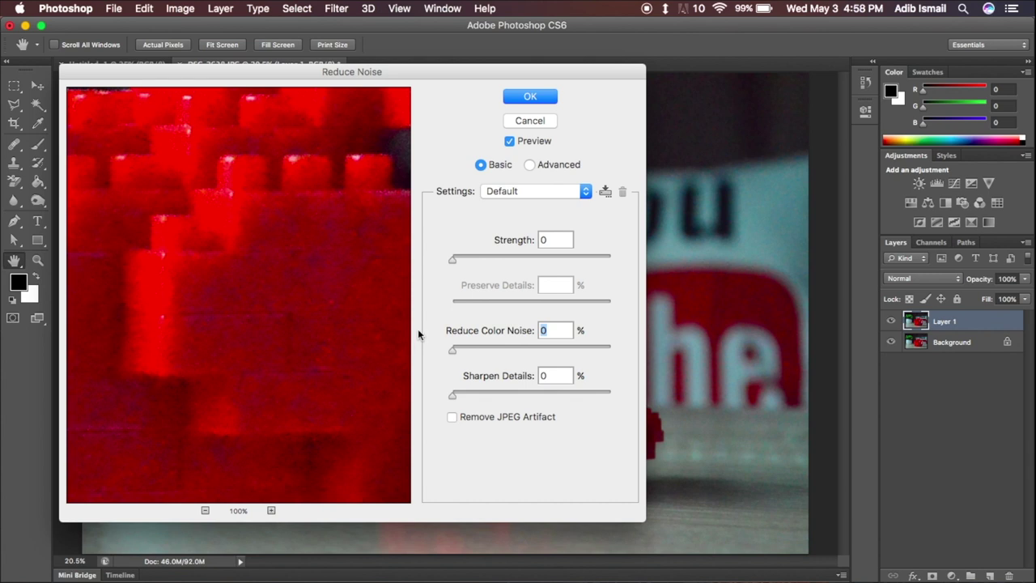
drag(461, 254, 639, 249)
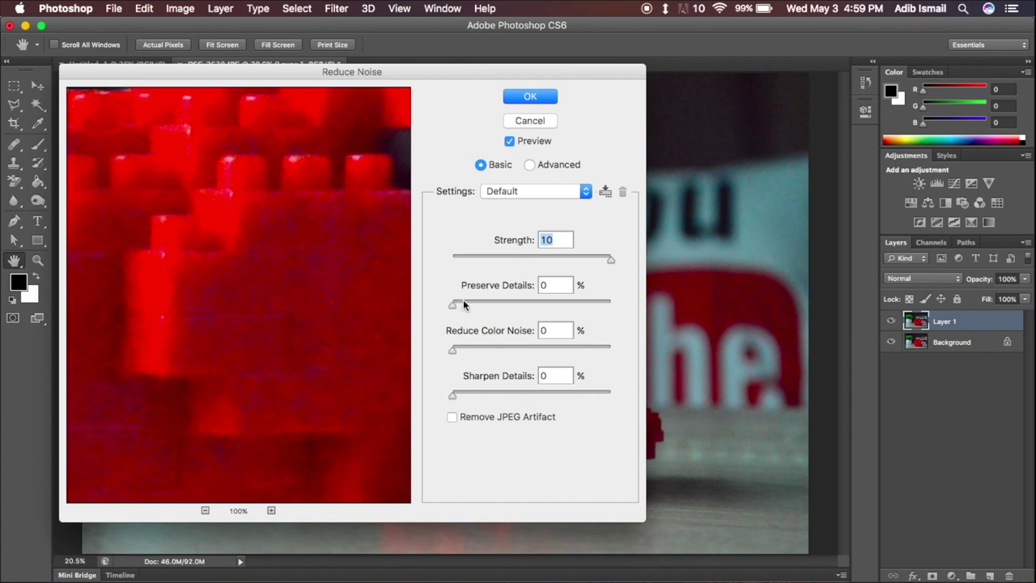
drag(468, 302, 517, 308)
drag(517, 308, 415, 301)
drag(455, 350, 559, 350)
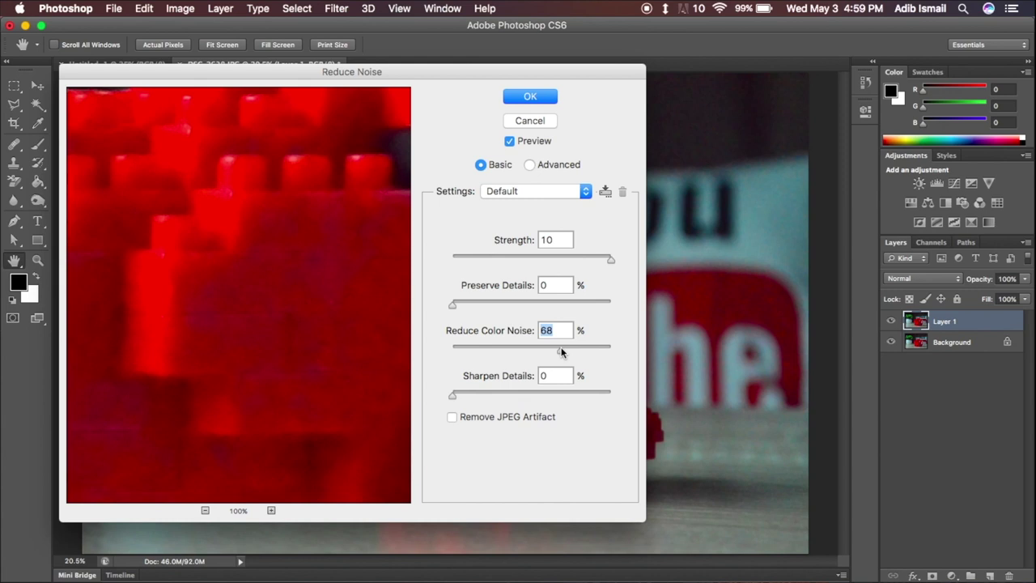
drag(562, 351, 538, 354)
drag(453, 396, 565, 395)
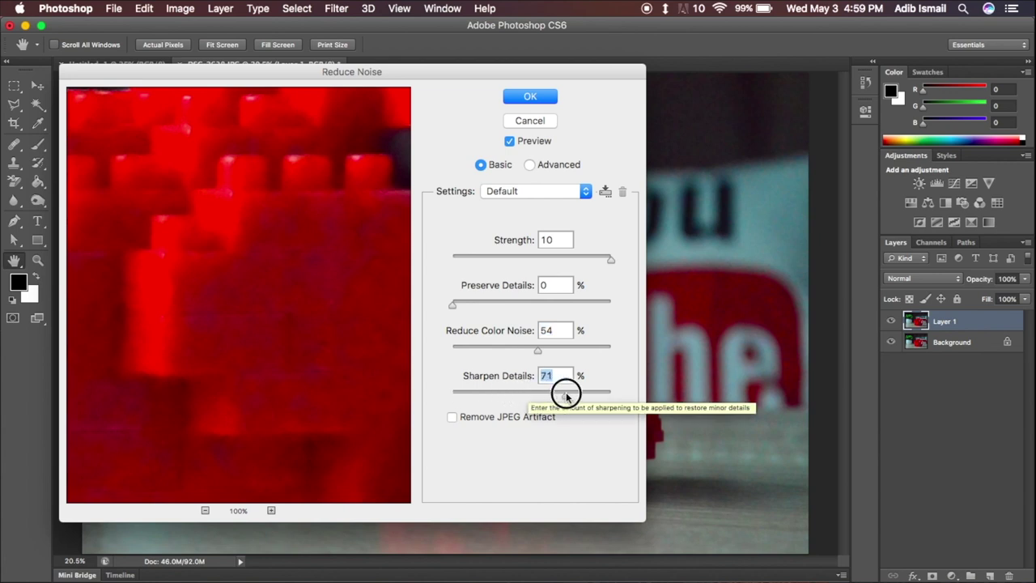
drag(384, 334, 429, 360)
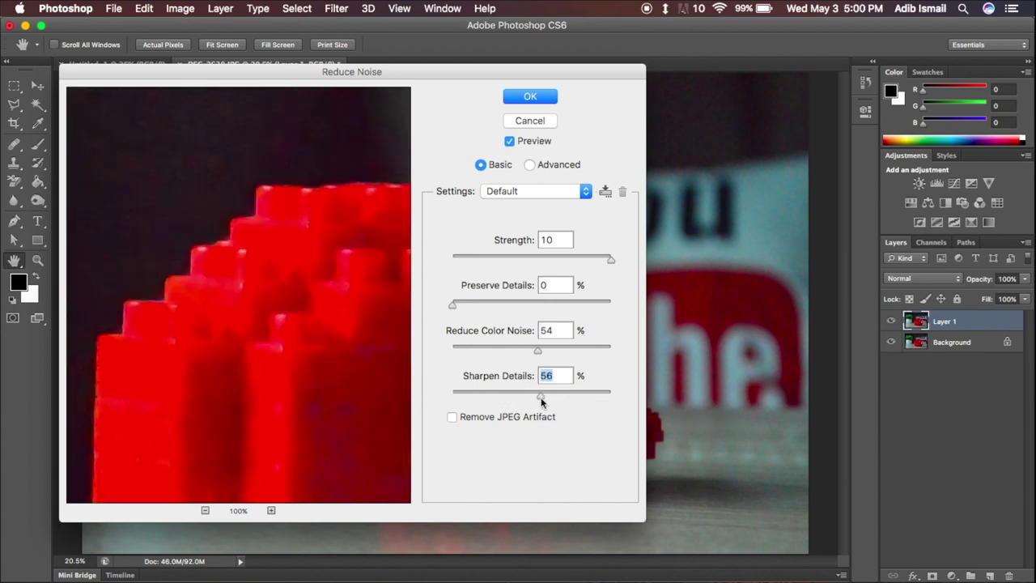
drag(539, 394, 468, 395)
- Apply Reduce Noise, compare by hiding Layer 1, then duplicate it as Layer 1 copy
click(531, 96)
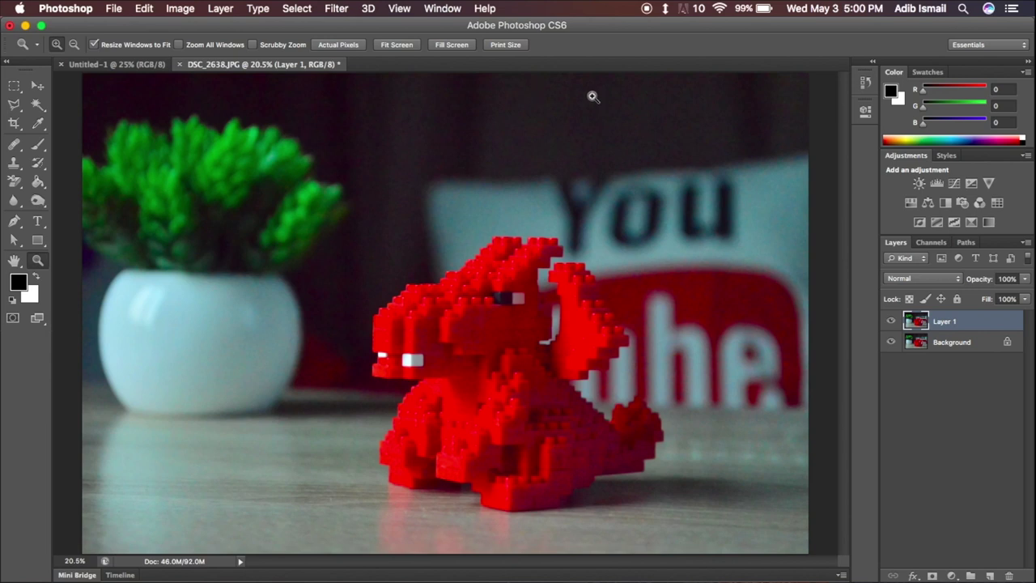
click(891, 321)
click(974, 324)
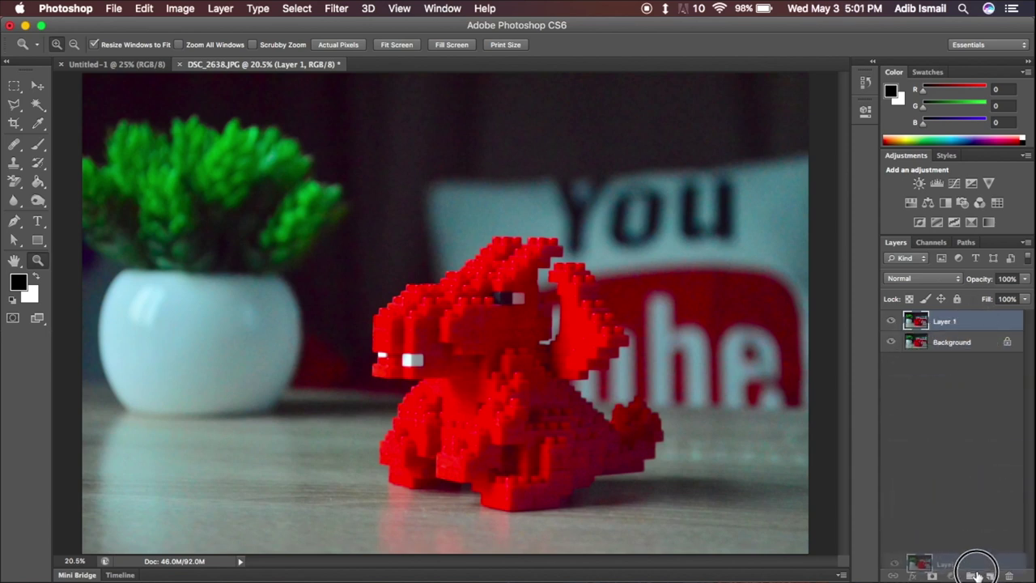
drag(974, 324, 988, 575)
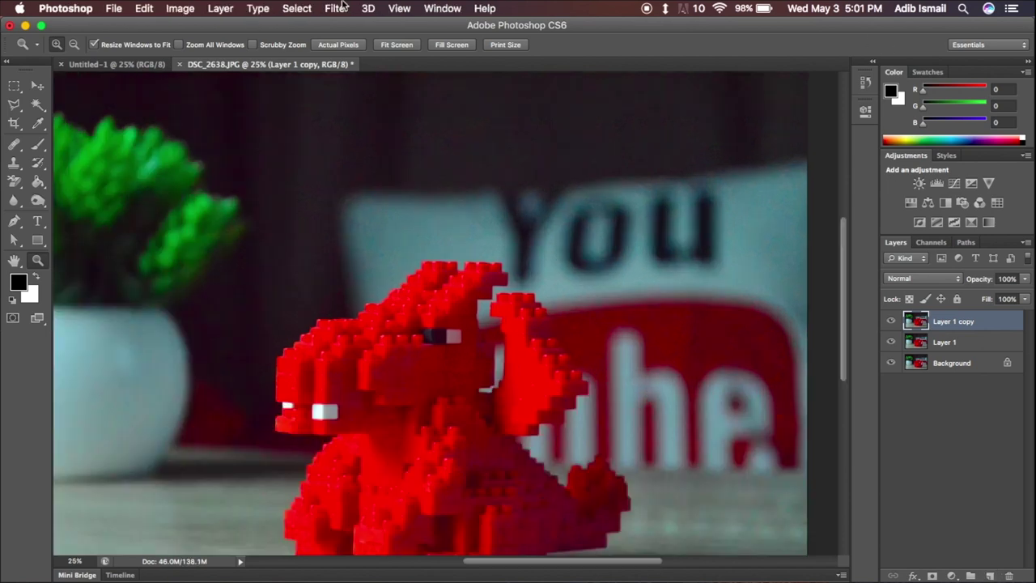
click(344, 8)
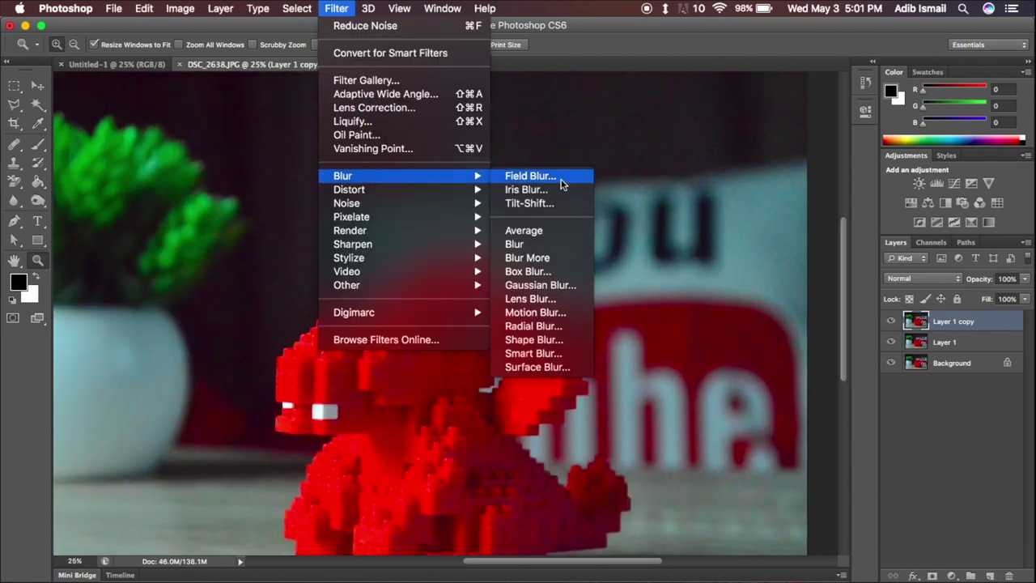
- Start a Surface Blur on Layer 1 copy with Radius 7 pixels
click(545, 369)
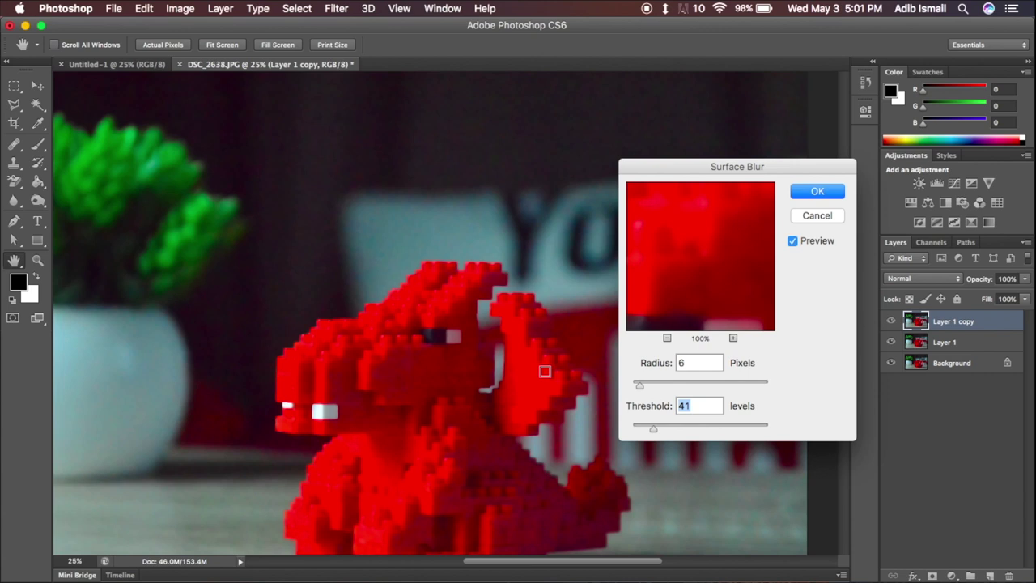
mouse_move(758, 271)
mouse_down()
mouse_move(744, 257)
mouse_move(758, 238)
mouse_move(717, 284)
mouse_up()
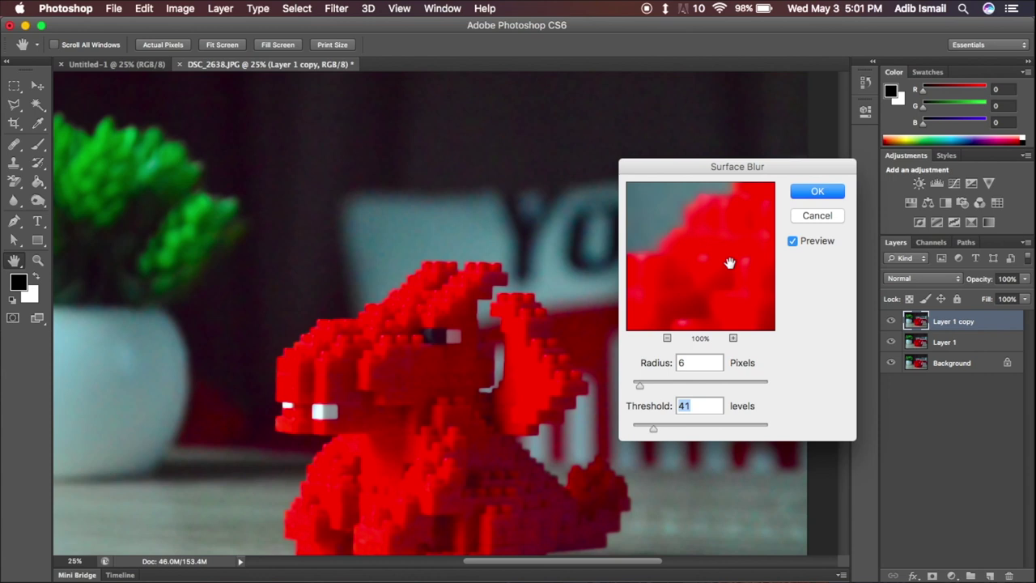
drag(639, 388, 637, 389)
drag(654, 428, 632, 428)
drag(638, 388, 802, 391)
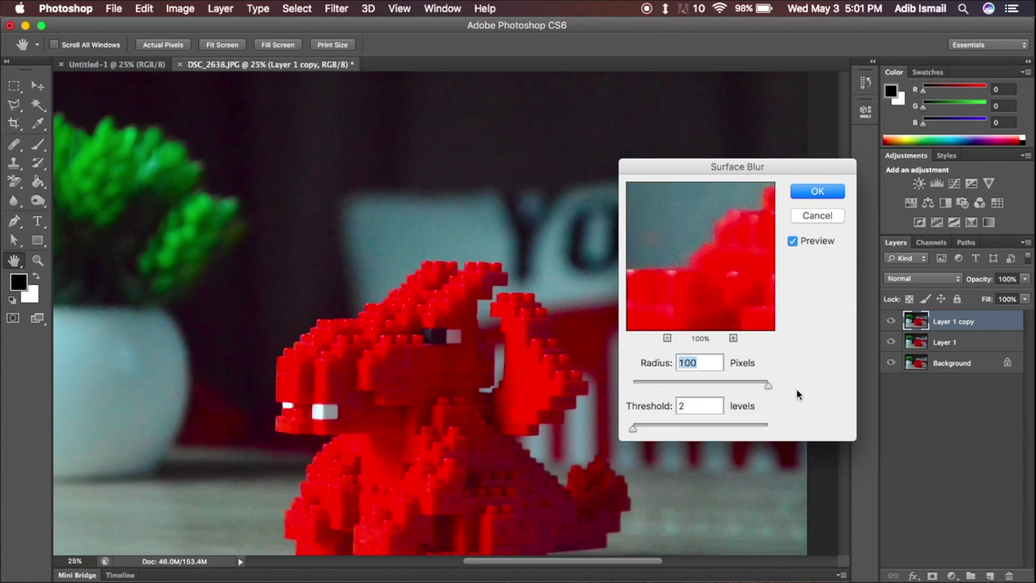
click(644, 386)
drag(645, 387, 640, 385)
- Settle the Surface Blur Threshold at 41 levels and apply it
click(653, 429)
drag(653, 430, 661, 431)
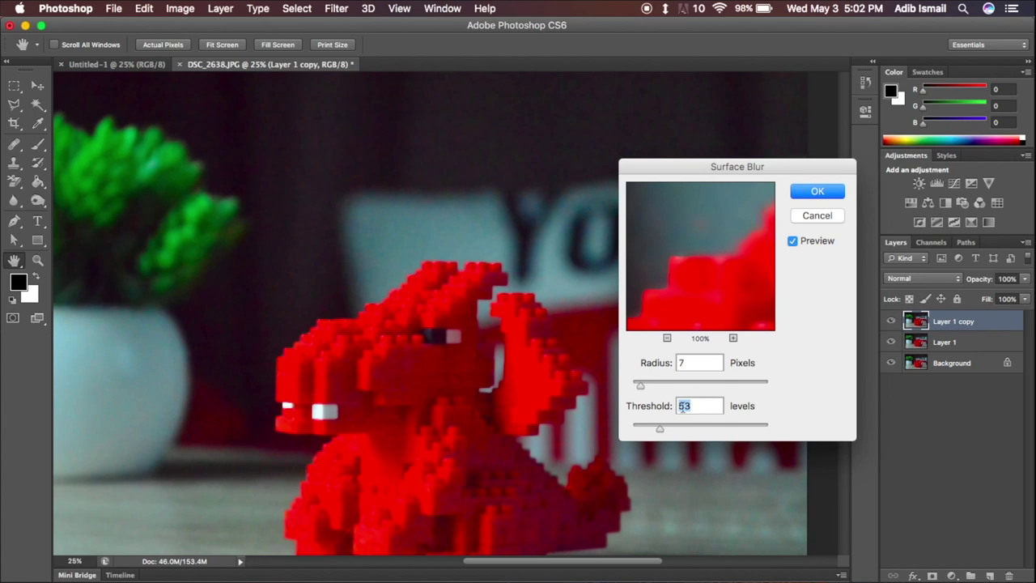
drag(661, 428, 656, 432)
drag(654, 431, 651, 429)
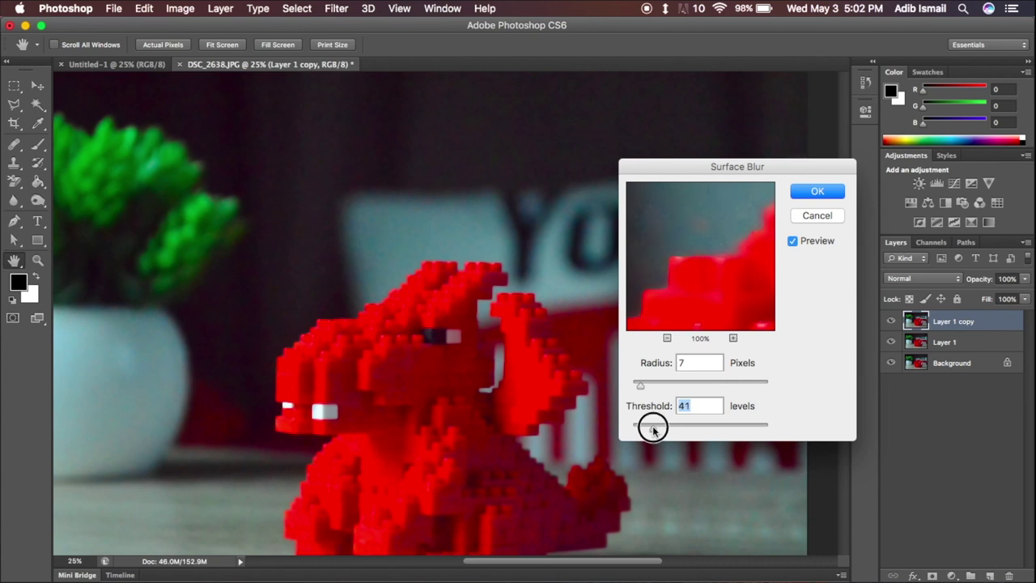
click(814, 196)
key(z)
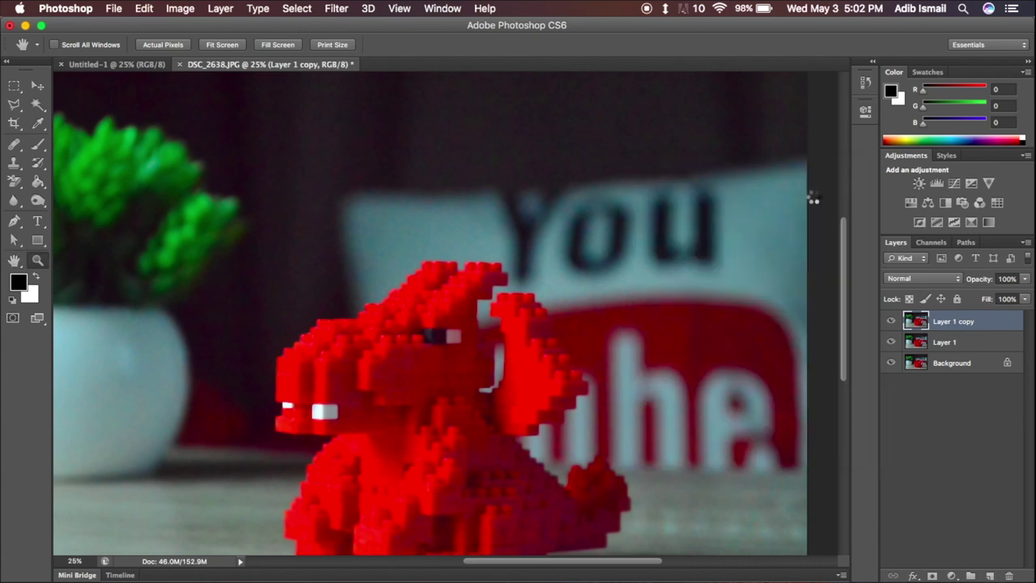
- Put Layer 1 and Layer 1 copy into Group 1 at 82% opacity, then fit to screen
shift+click(999, 342)
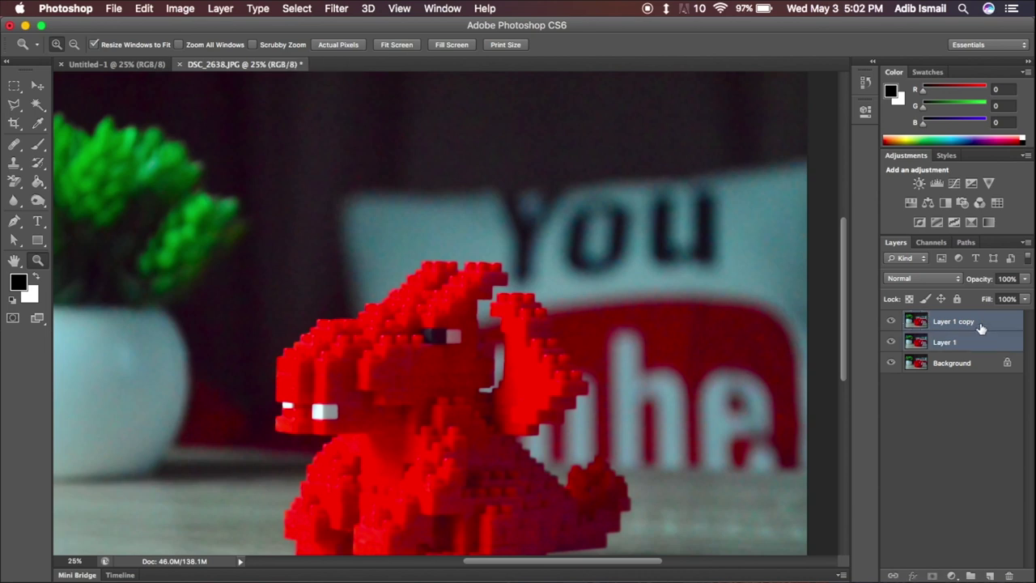
drag(999, 341, 971, 576)
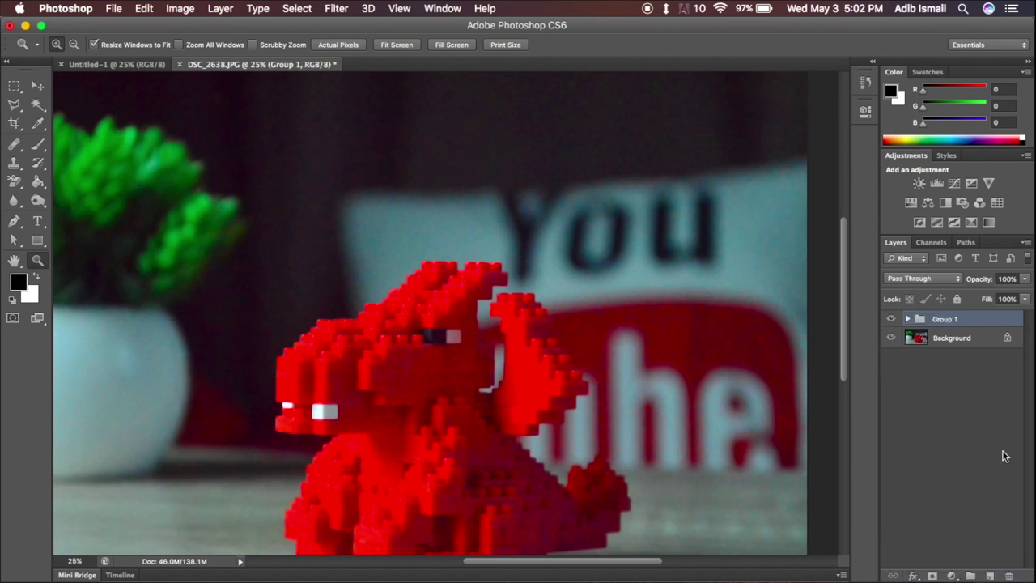
click(1025, 280)
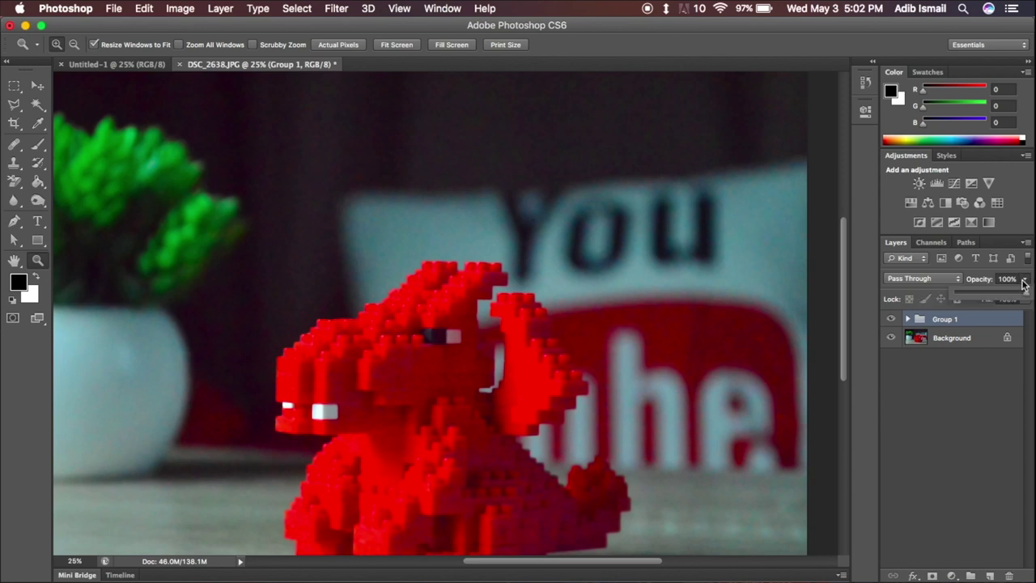
drag(1025, 283, 1013, 300)
click(979, 389)
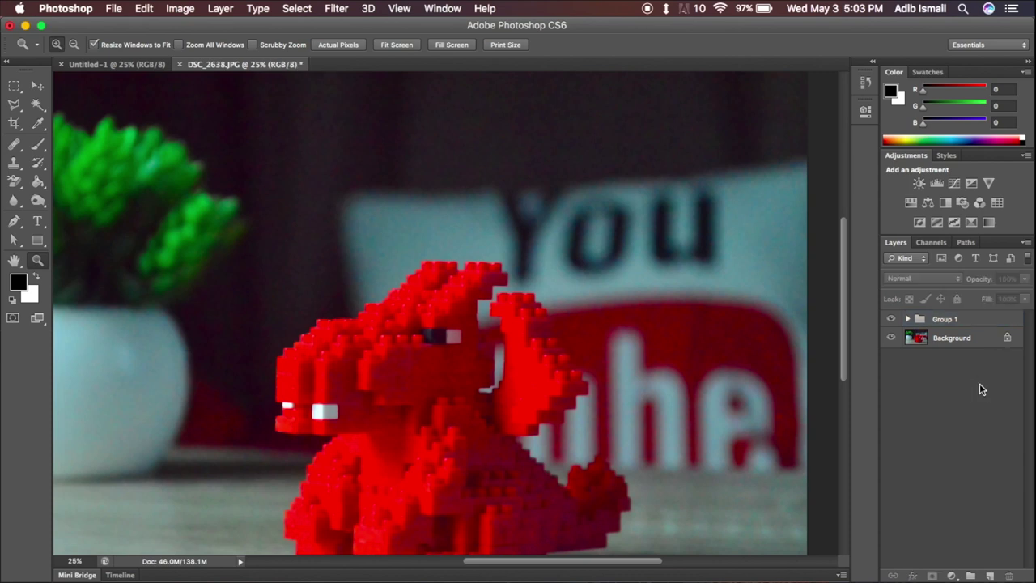
key(super+0)
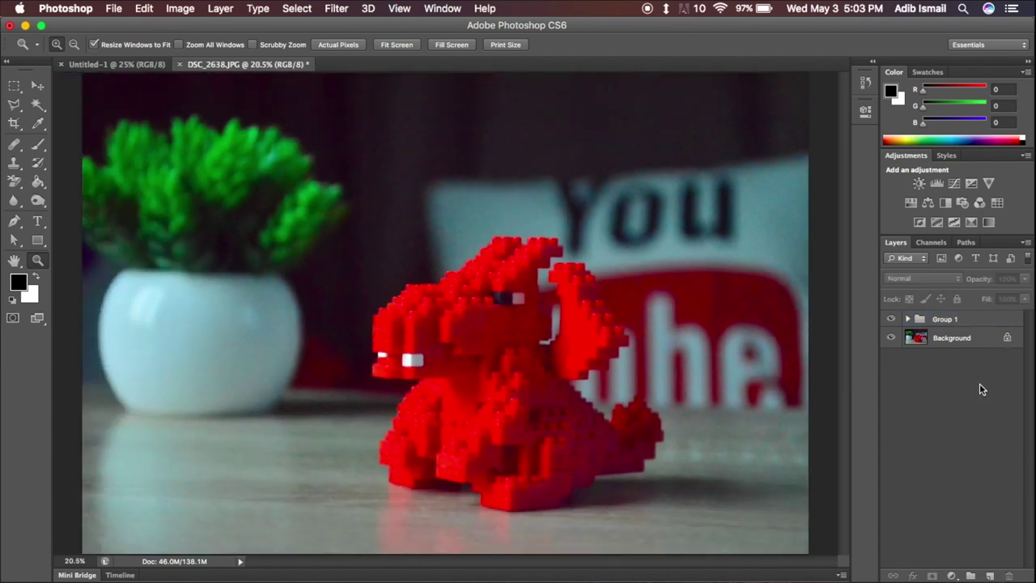